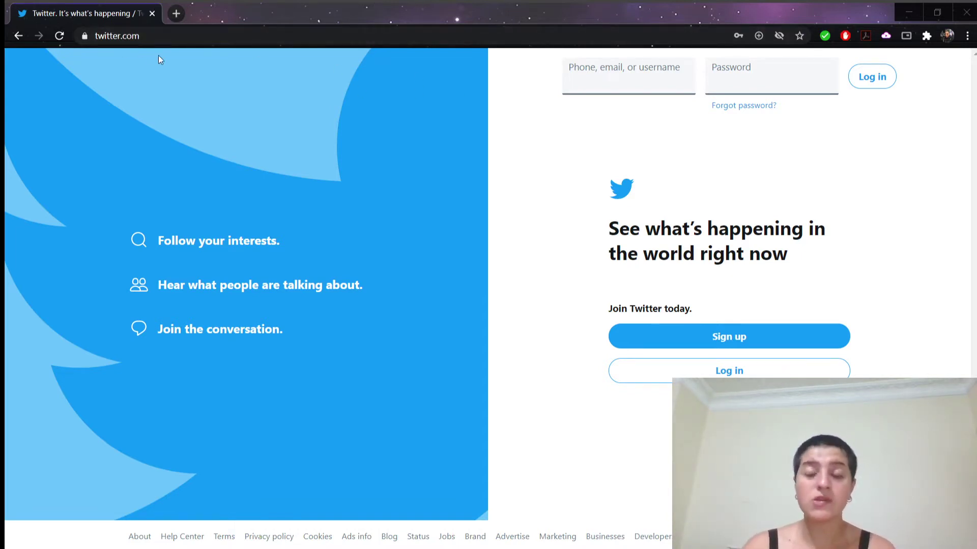
Step: Start a new account and fill in the name and phone number from saved autofill suggestions
{"action": "left_click", "coordinate": [761, 345]}
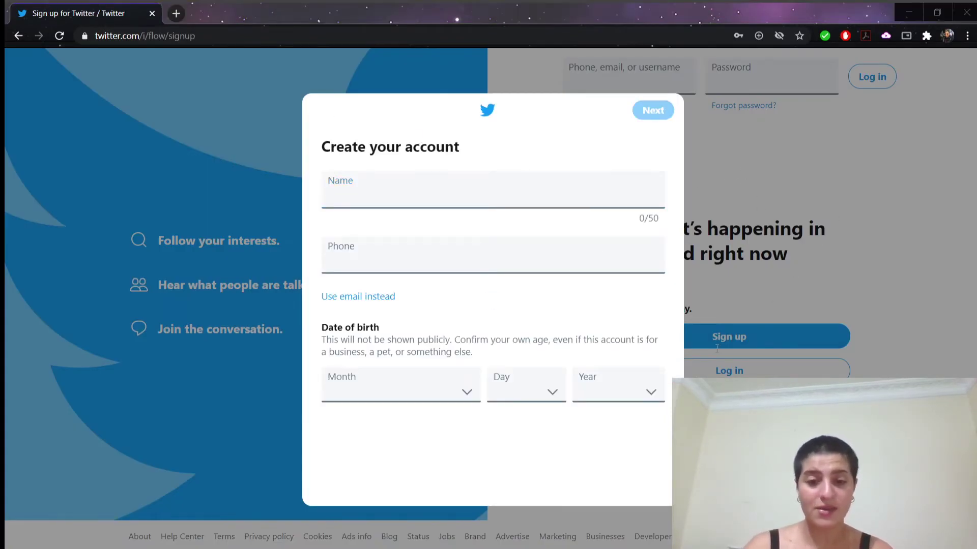
{"action": "left_click", "coordinate": [401, 201]}
{"action": "left_click", "coordinate": [397, 219]}
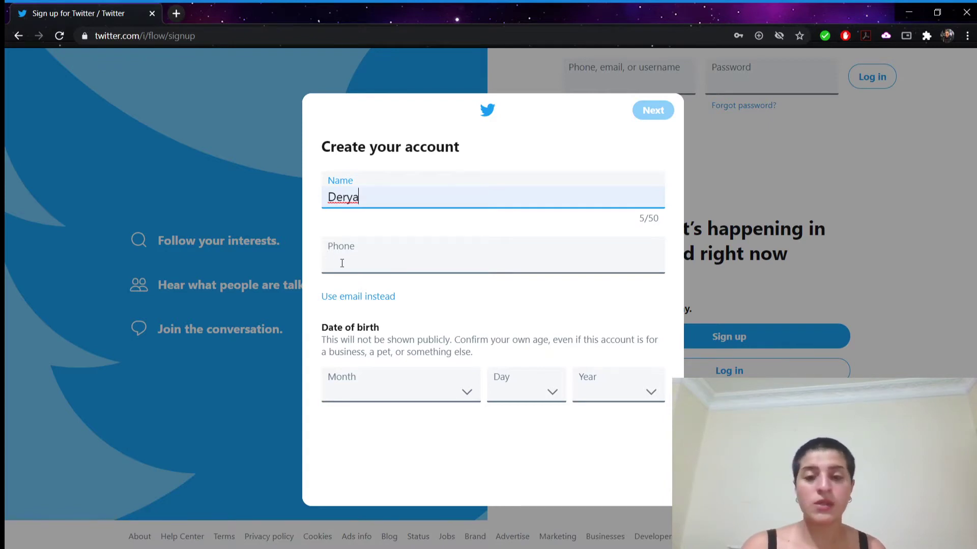
{"action": "left_click", "coordinate": [342, 263]}
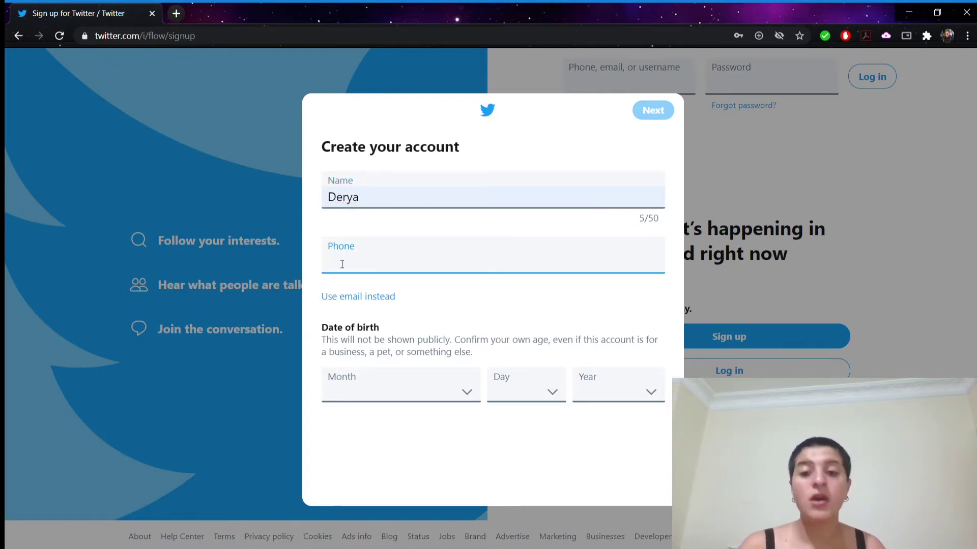
{"action": "left_click", "coordinate": [358, 279]}
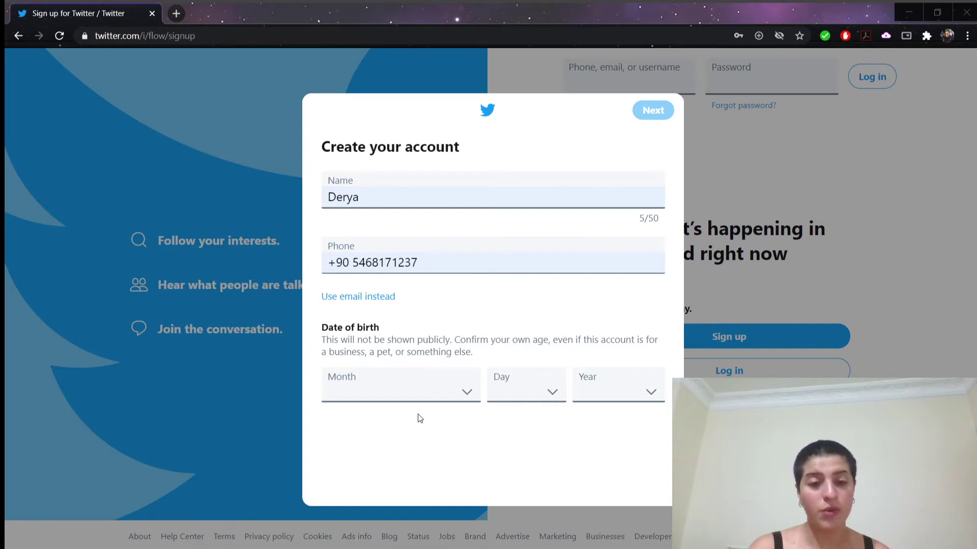
{"action": "left_click", "coordinate": [427, 388]}
{"action": "key", "text": "n"}
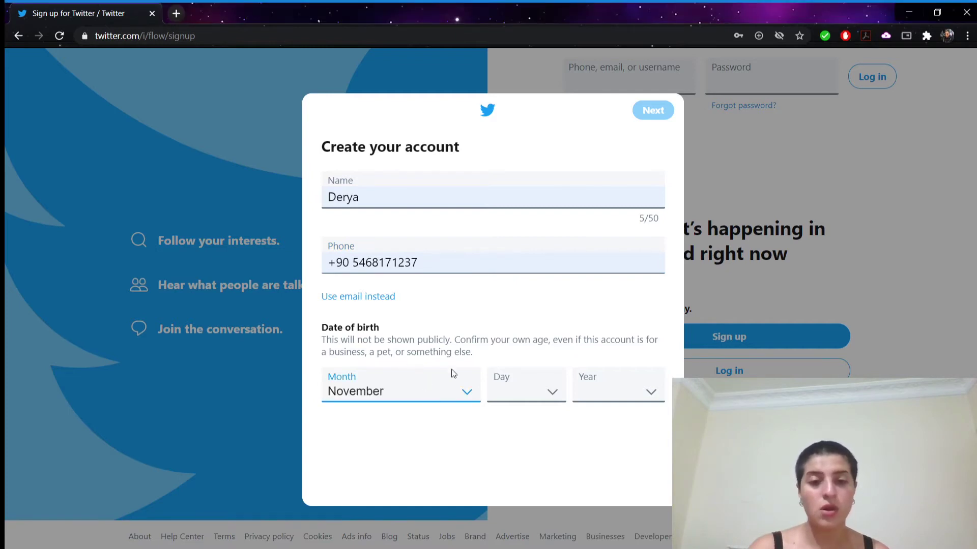
{"action": "left_click", "coordinate": [517, 388]}
{"action": "key", "text": "1"}
{"action": "key", "text": "3"}
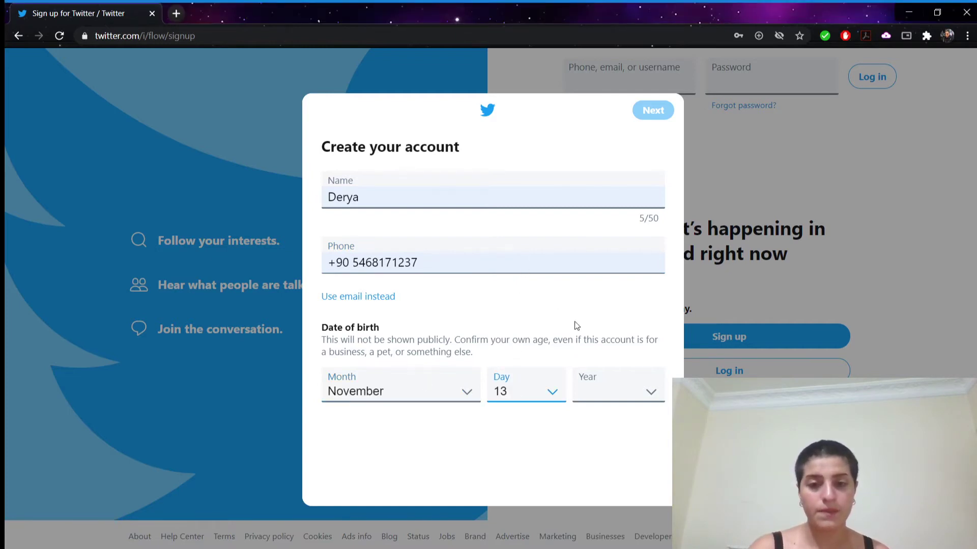
{"action": "left_click", "coordinate": [593, 388]}
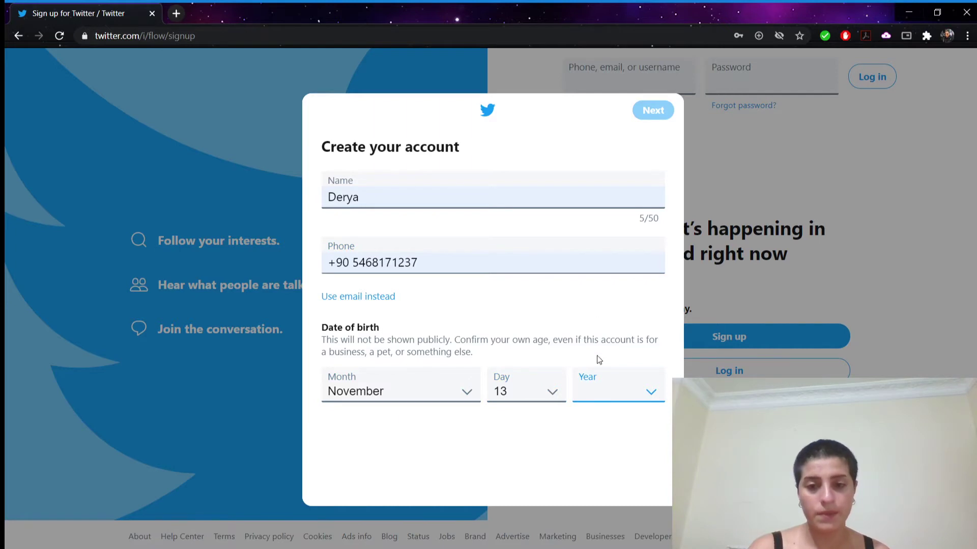
{"action": "key", "text": "2"}
{"action": "key", "text": "0"}
{"action": "key", "text": "0"}
{"action": "key", "text": "0"}
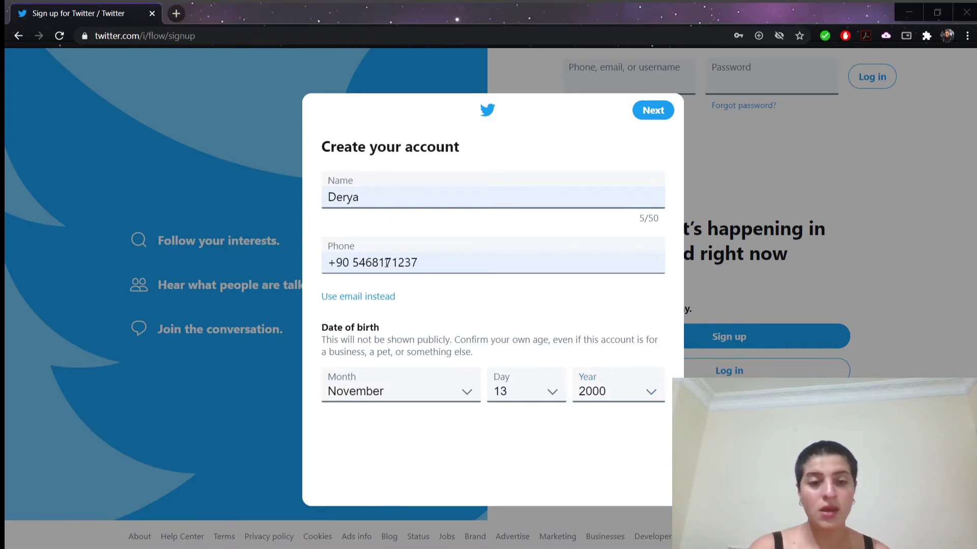
Step: Continue to Customize your experience and proceed with the tracking checkbox left ticked
{"action": "left_click", "coordinate": [657, 115]}
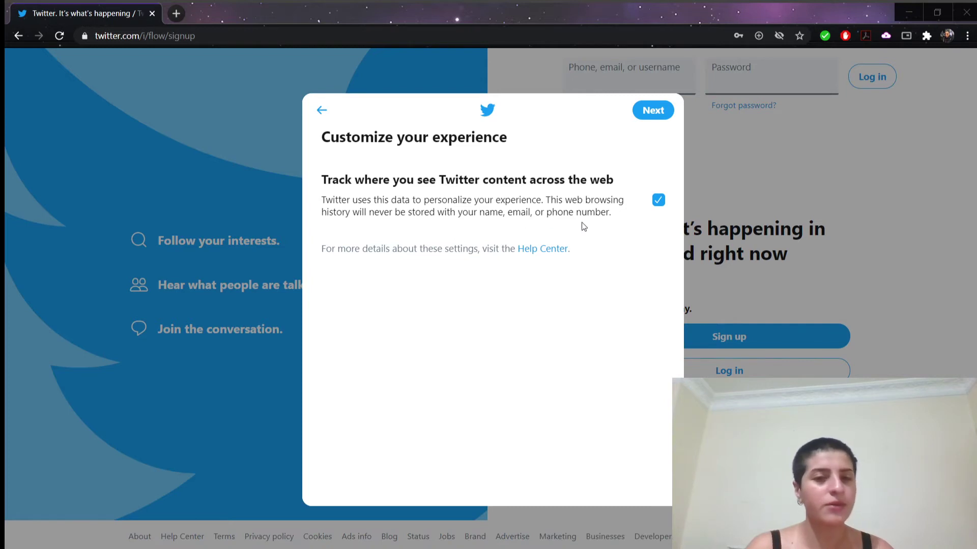
{"action": "left_click", "coordinate": [653, 117]}
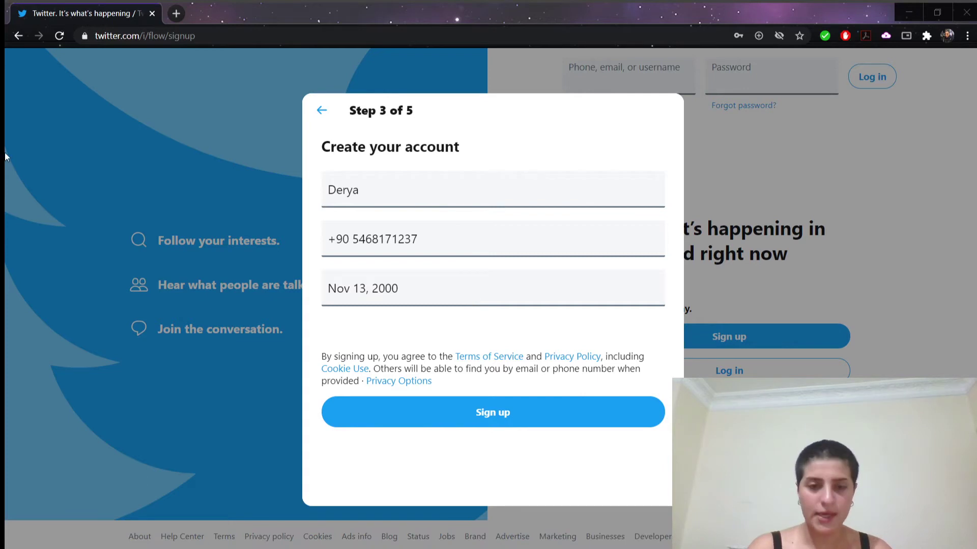
Step: Submit the reviewed name, phone and birth date with Sign up
{"action": "left_click", "coordinate": [479, 422]}
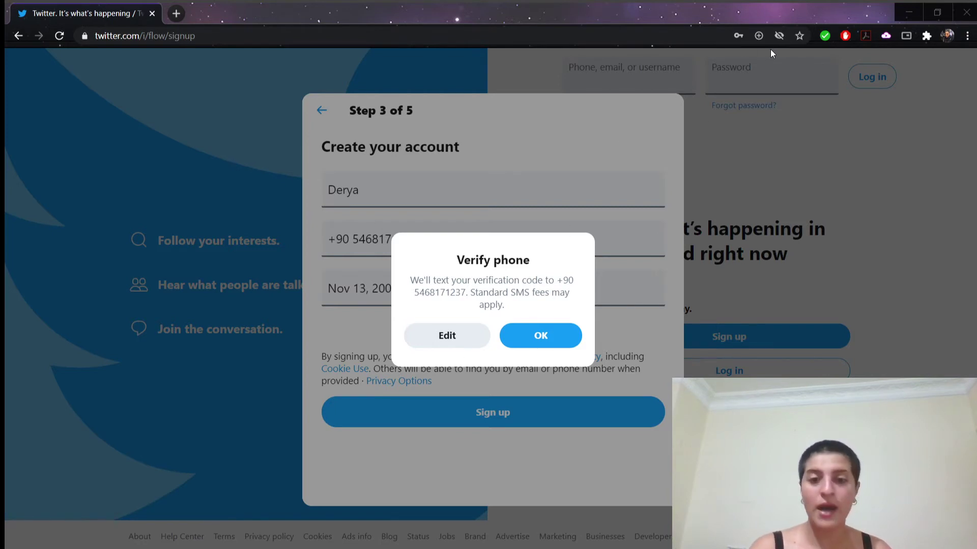
Step: Accept the verification text and enter the texted code in the Verification code field
{"action": "left_click", "coordinate": [531, 337]}
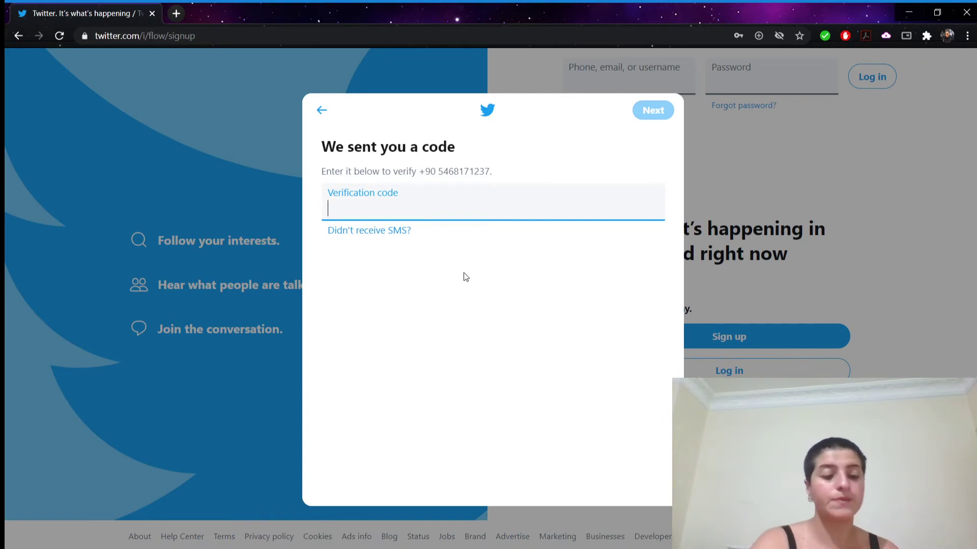
{"action": "type", "text": "10"}
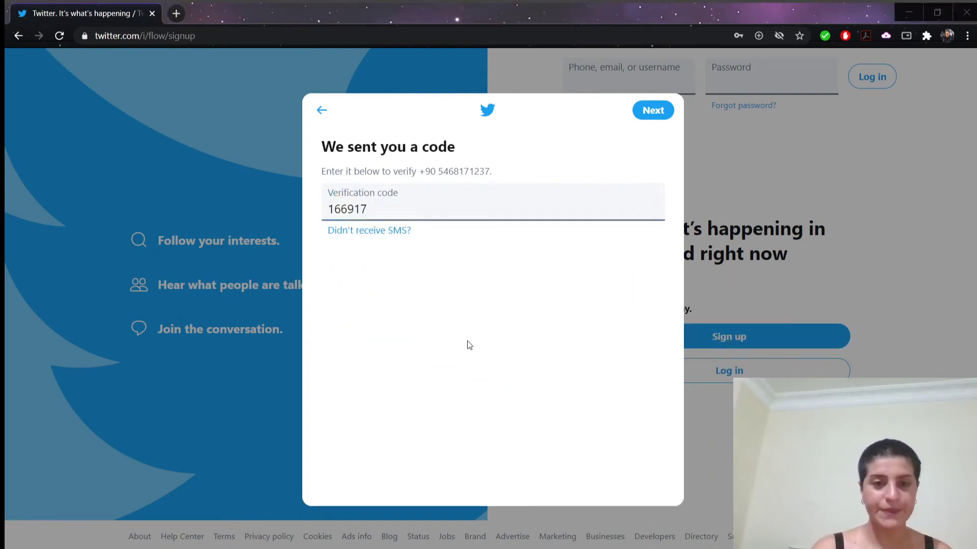
{"action": "left_click", "coordinate": [437, 120]}
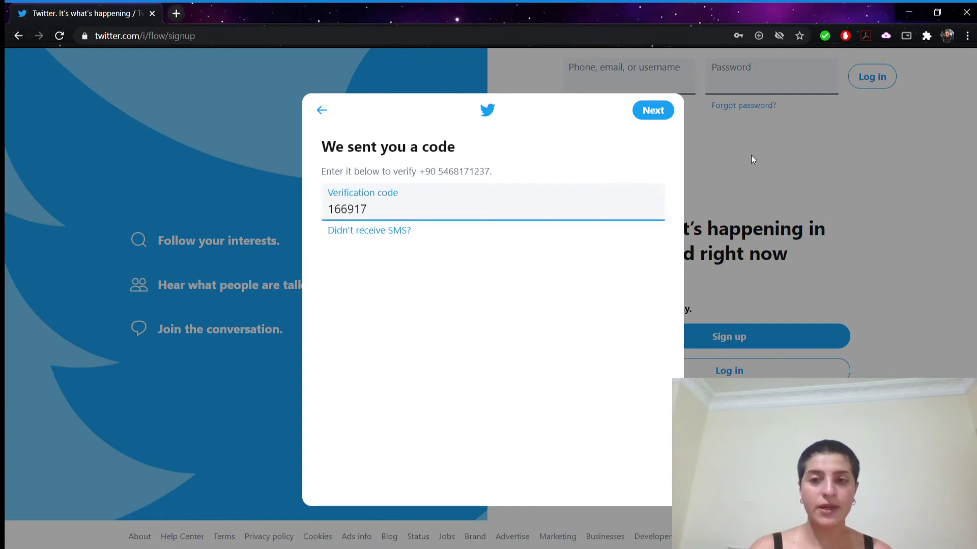
Step: Submit the verification code, then set the account password and continue
{"action": "left_click", "coordinate": [652, 110]}
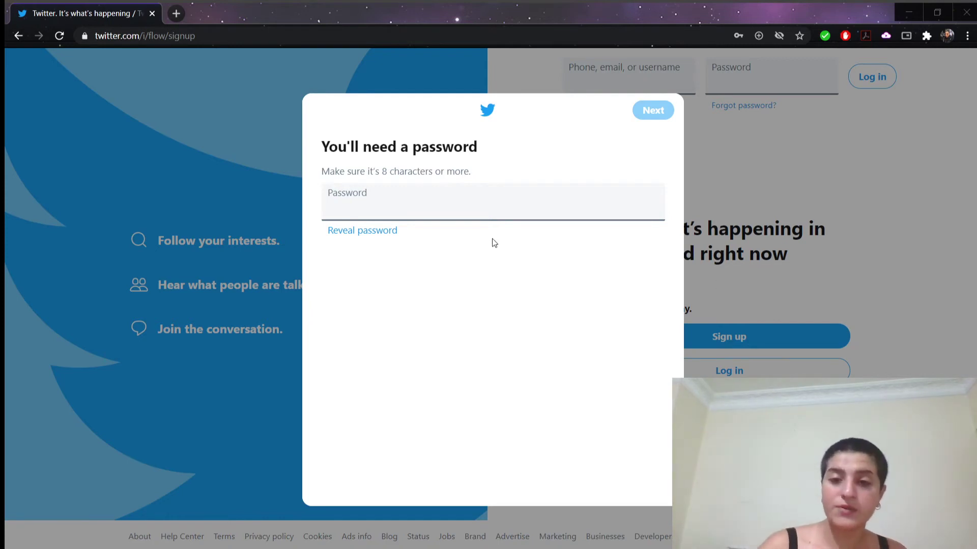
{"action": "left_click", "coordinate": [426, 215]}
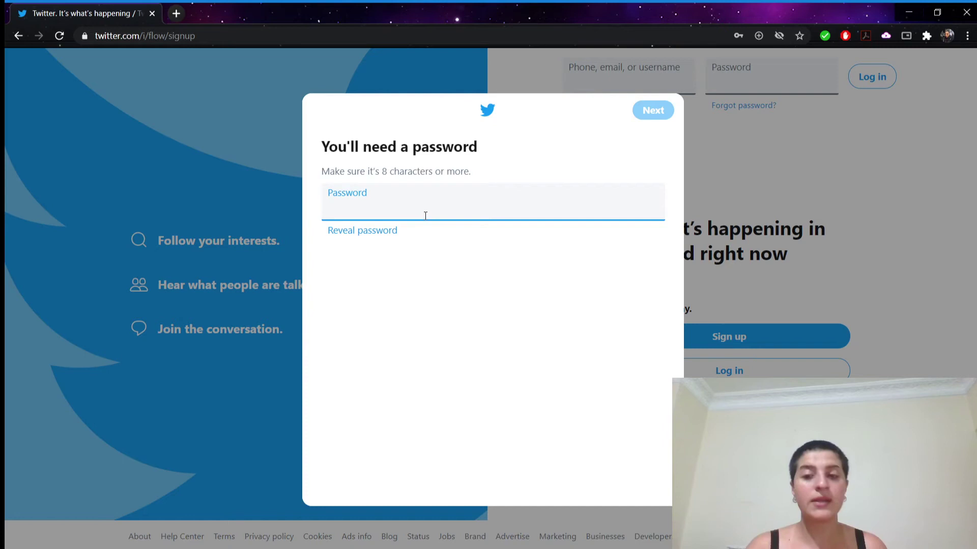
{"action": "type", "text": "•••••••"}
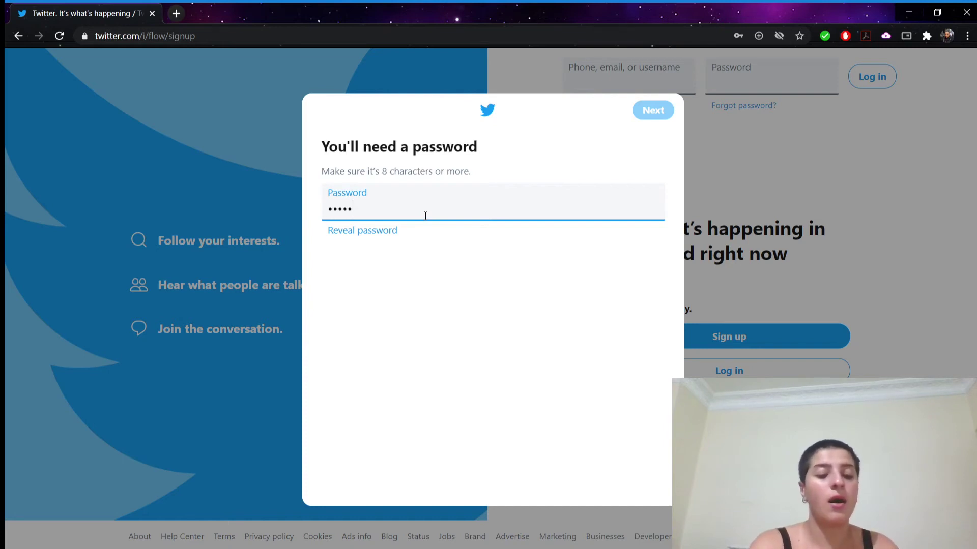
{"action": "type", "text": "••••"}
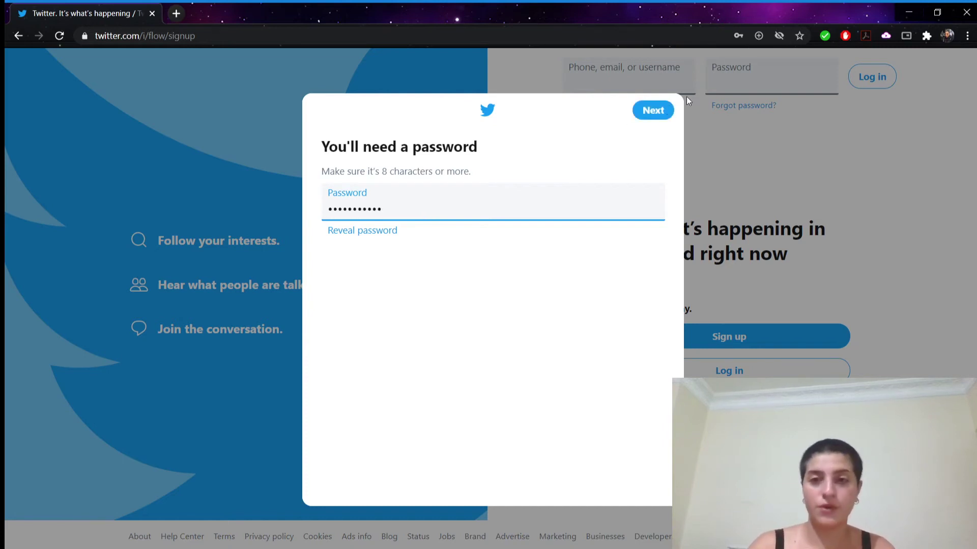
{"action": "left_click", "coordinate": [653, 111]}
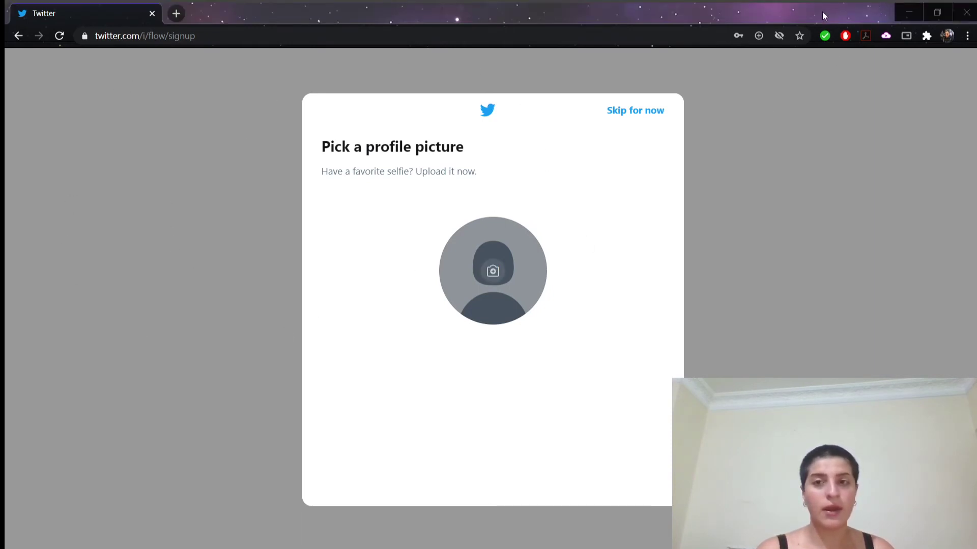
Step: Skip adding a profile picture
{"action": "left_click", "coordinate": [647, 120]}
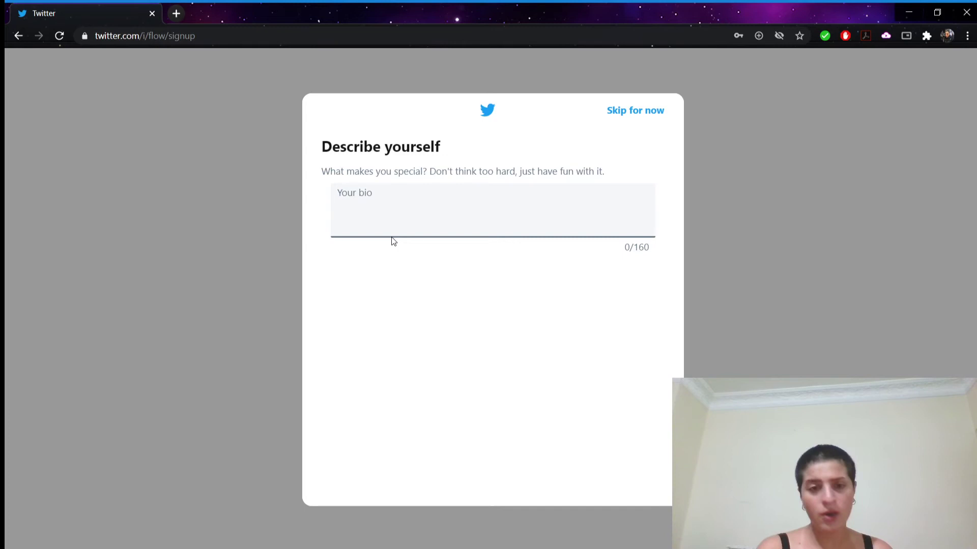
Step: Skip the bio, then pick Humor, Entertainment, Local Music, Cinema and Technology, leaving Economy and Finance unselected
{"action": "left_click", "coordinate": [614, 118]}
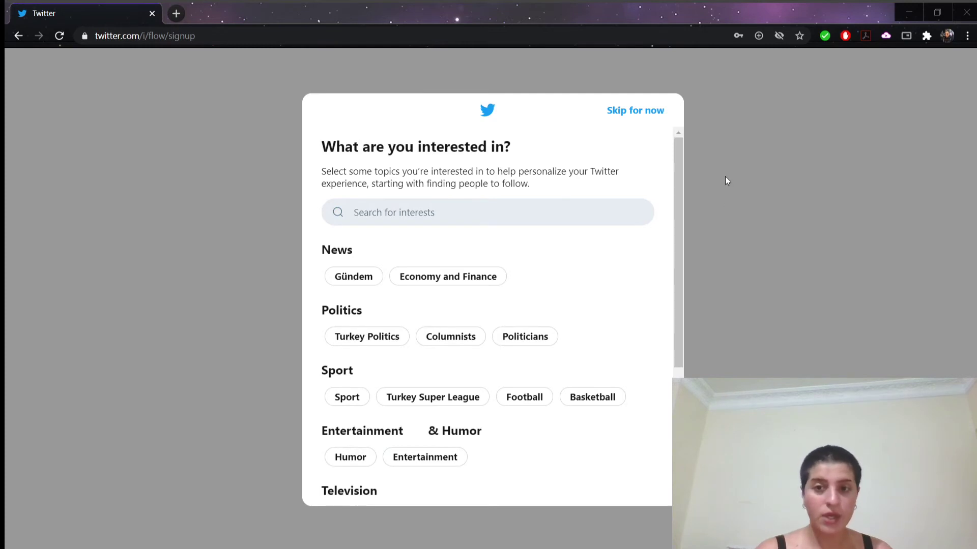
{"action": "left_click", "coordinate": [433, 283]}
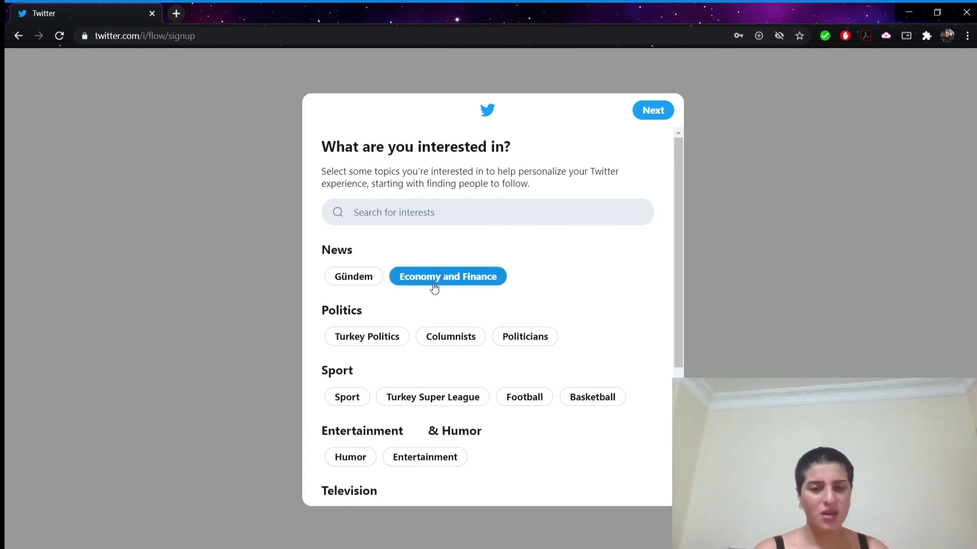
{"action": "left_click", "coordinate": [443, 280]}
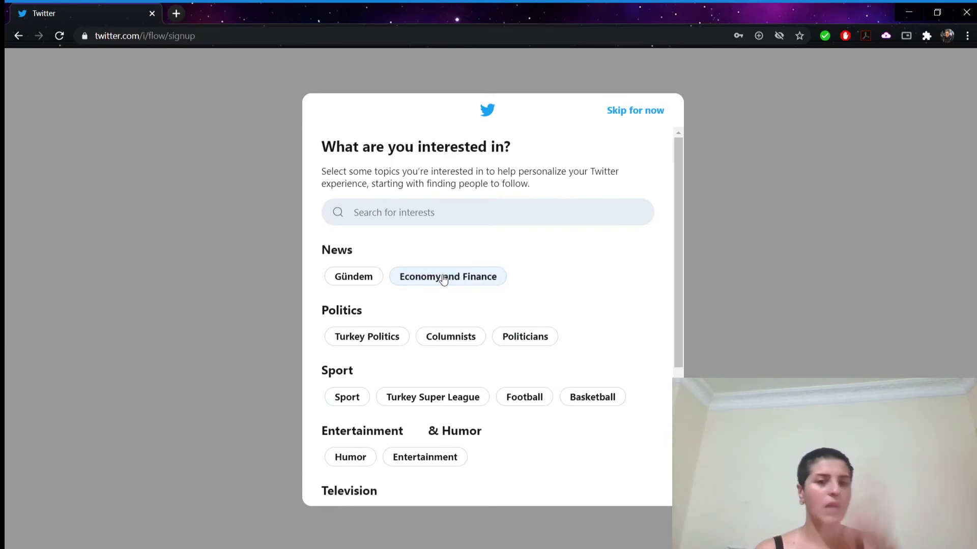
{"action": "scroll", "coordinate": [453, 305], "scroll_direction": "down", "scroll_amount": 3}
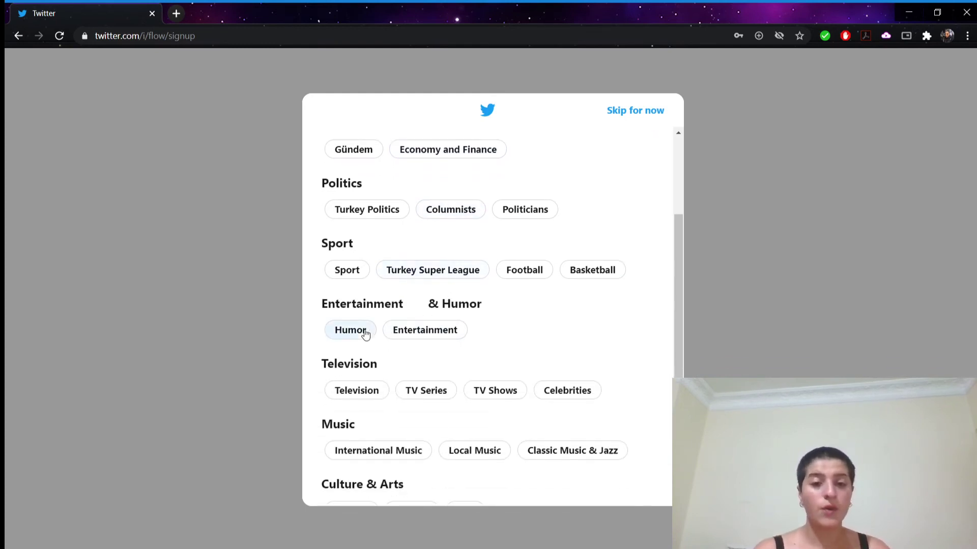
{"action": "left_click", "coordinate": [364, 332]}
{"action": "left_click", "coordinate": [438, 336]}
{"action": "scroll", "coordinate": [421, 432], "scroll_direction": "down", "scroll_amount": 2}
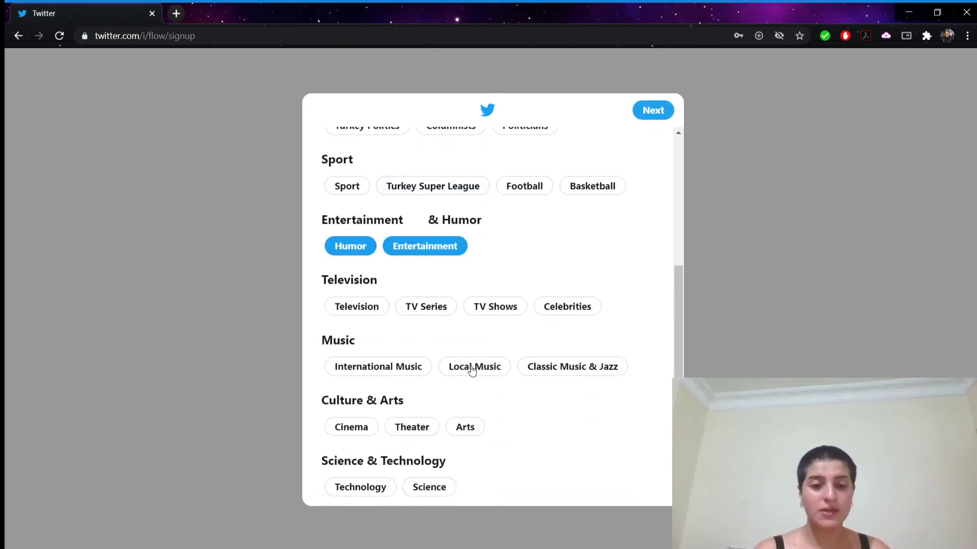
{"action": "left_click", "coordinate": [473, 367]}
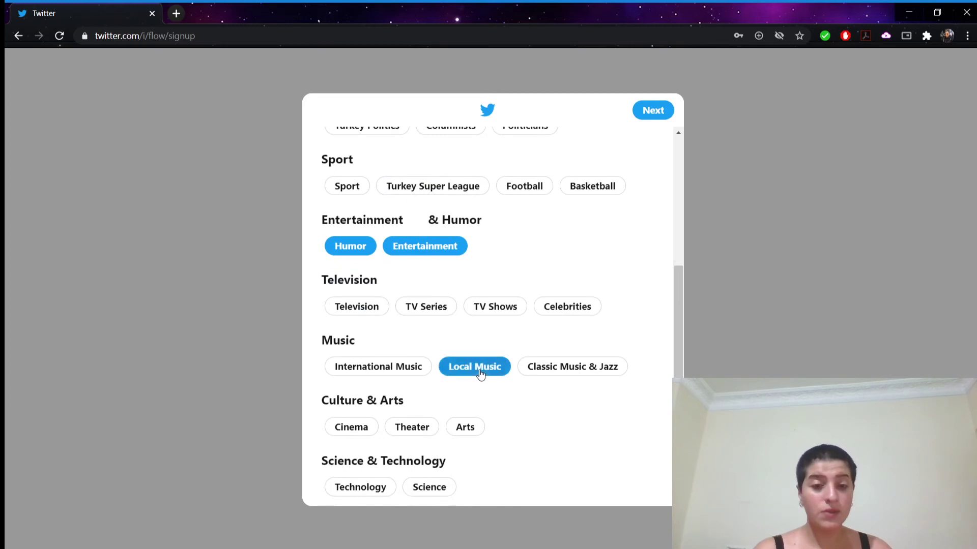
{"action": "left_click", "coordinate": [362, 429]}
{"action": "left_click", "coordinate": [385, 485]}
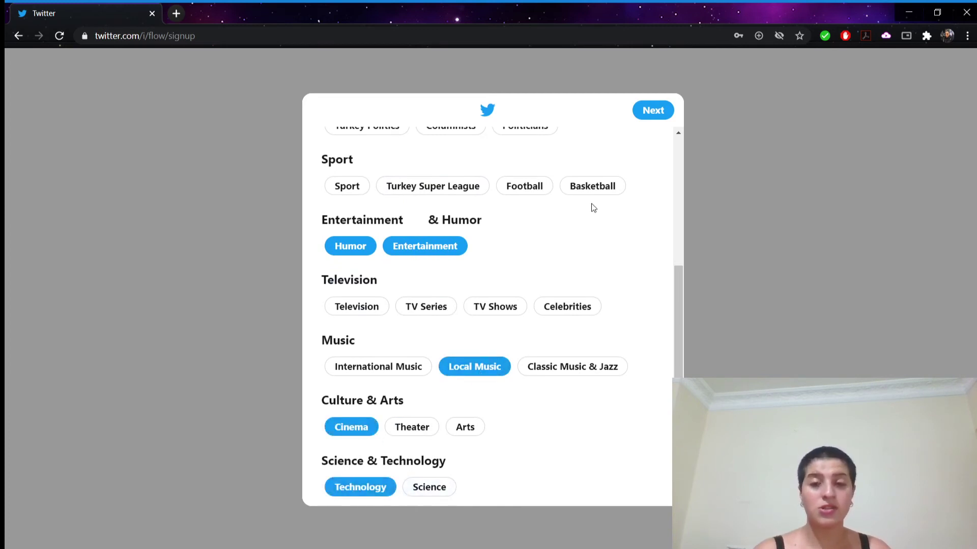
Step: Confirm the chosen interests and pass the follow suggestions without following any accounts
{"action": "left_click", "coordinate": [654, 111]}
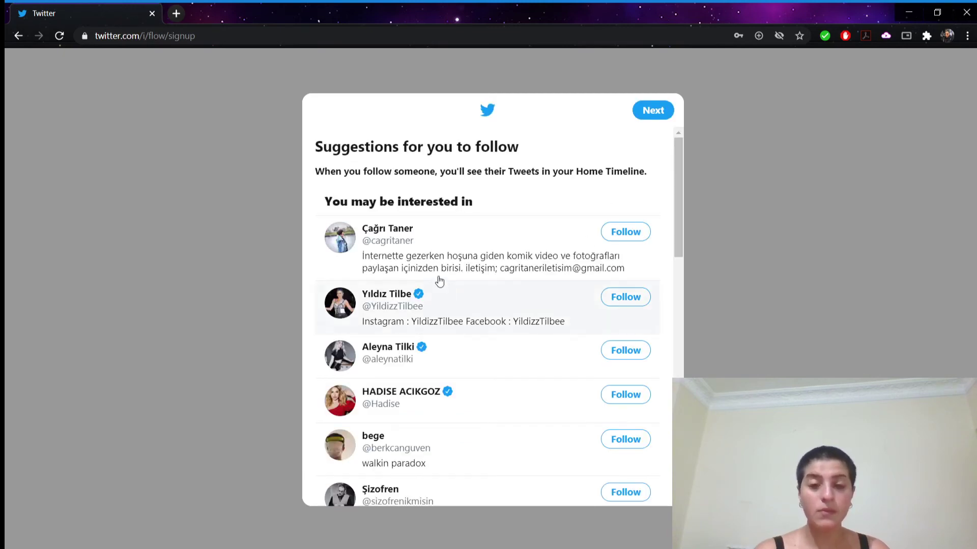
{"action": "scroll", "coordinate": [374, 373], "scroll_direction": "down", "scroll_amount": 3}
{"action": "scroll", "coordinate": [401, 300], "scroll_direction": "down", "scroll_amount": 5}
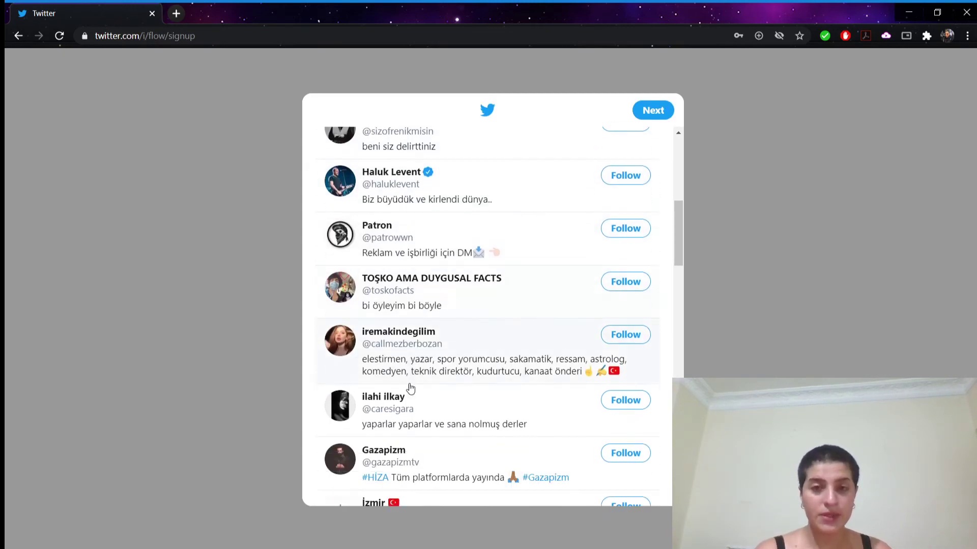
{"action": "scroll", "coordinate": [416, 349], "scroll_direction": "down", "scroll_amount": 6}
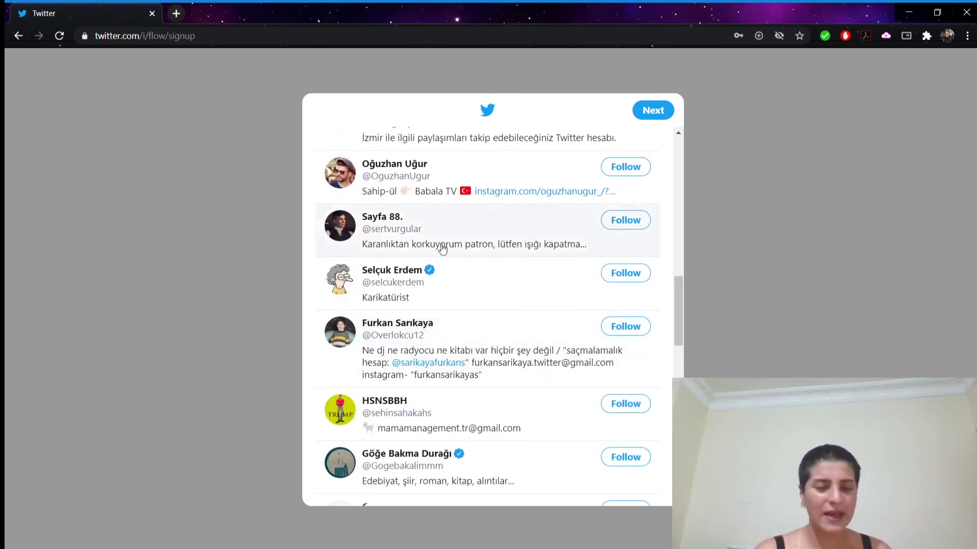
{"action": "scroll", "coordinate": [510, 216], "scroll_direction": "up", "scroll_amount": 15}
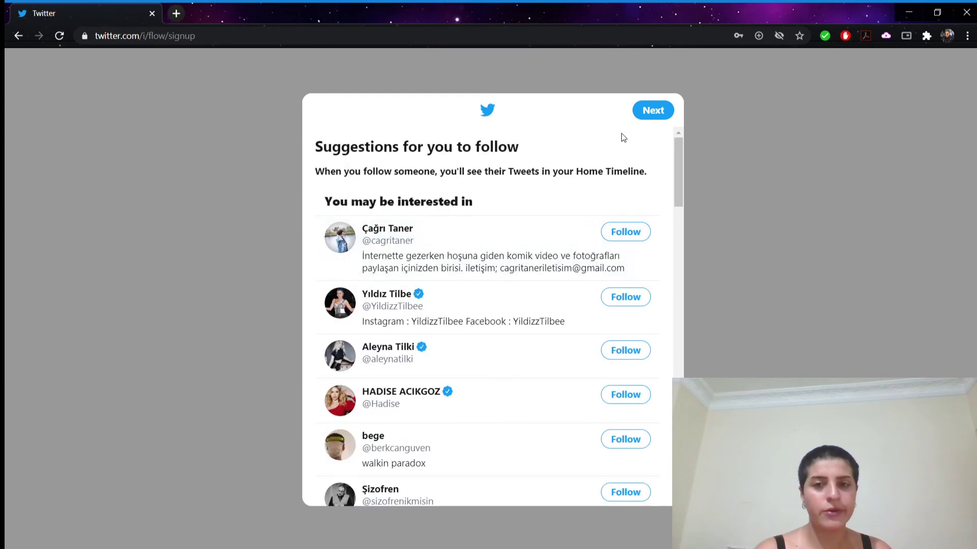
{"action": "left_click", "coordinate": [649, 119]}
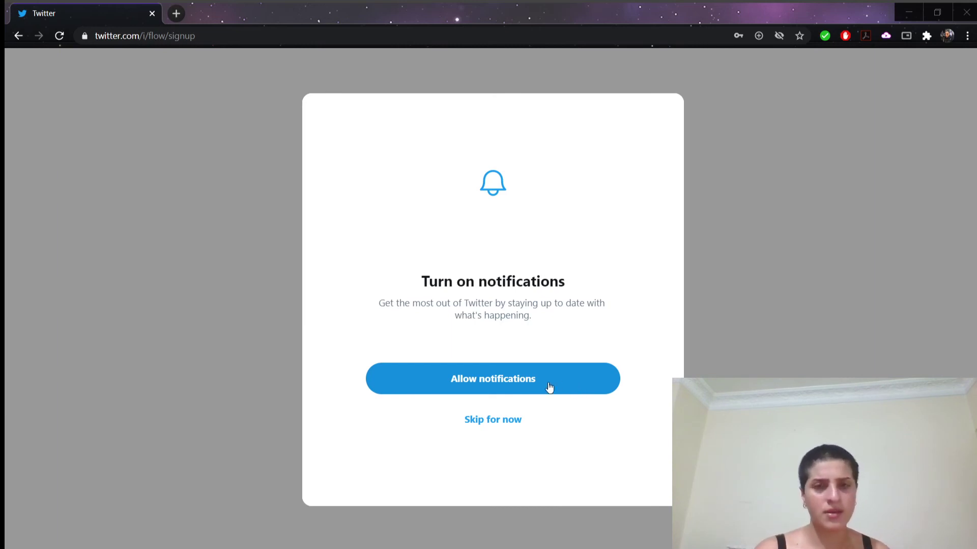
{"action": "left_click", "coordinate": [493, 430]}
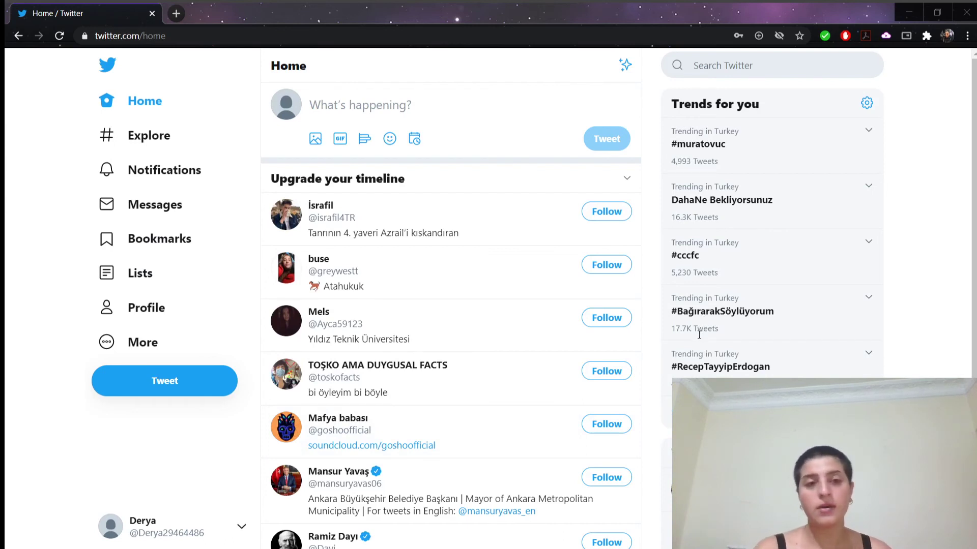
{"action": "scroll", "coordinate": [356, 244], "scroll_direction": "down", "scroll_amount": 4}
{"action": "scroll", "coordinate": [377, 264], "scroll_direction": "up", "scroll_amount": 4}
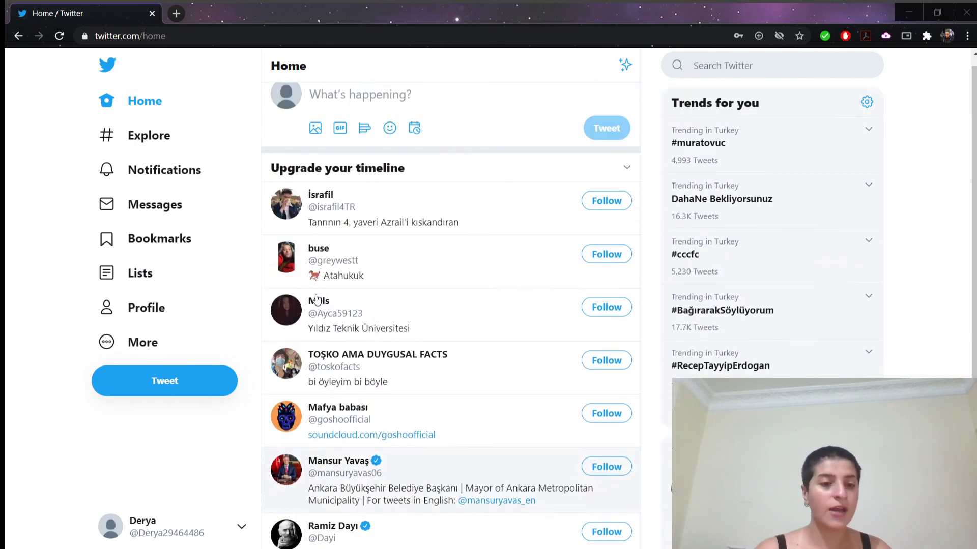